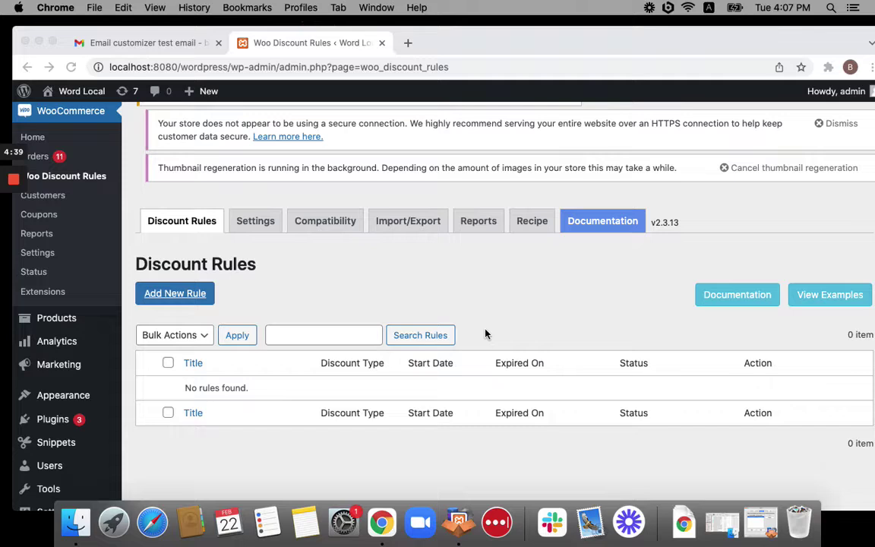
Step: Start a new discount rule from the empty Discount Rules list
{"action": "left_click", "coordinate": [169, 298]}
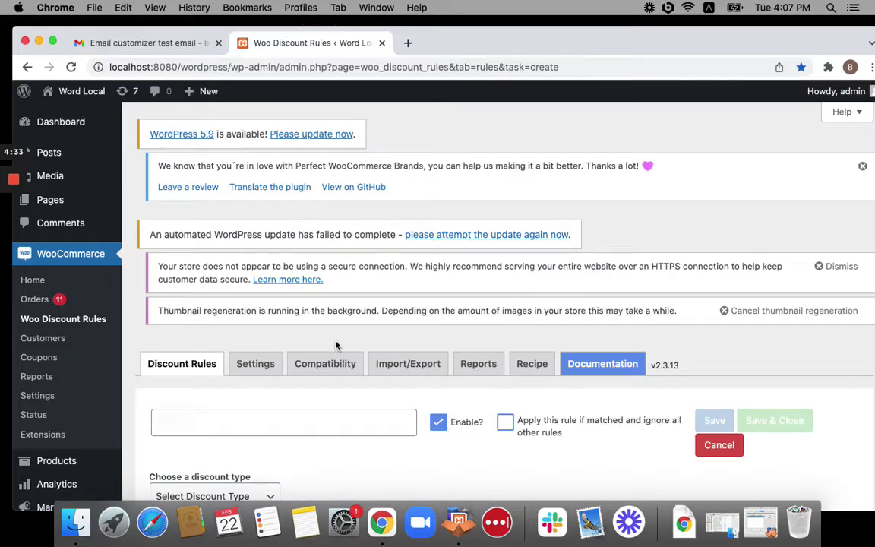
Step: Title the rule 'bogo same category' and set its discount type to Buy X get Y
{"action": "scroll", "coordinate": [335, 348], "scroll_direction": "down", "scroll_amount": 3}
{"action": "left_click", "coordinate": [325, 311]}
{"action": "type", "text": "bo"}
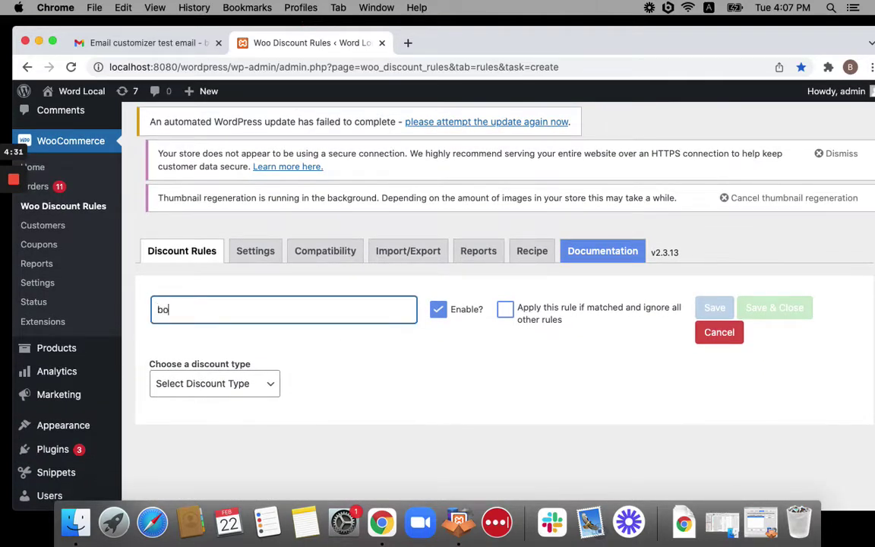
{"action": "type", "text": "go same categ"}
{"action": "type", "text": "oru"}
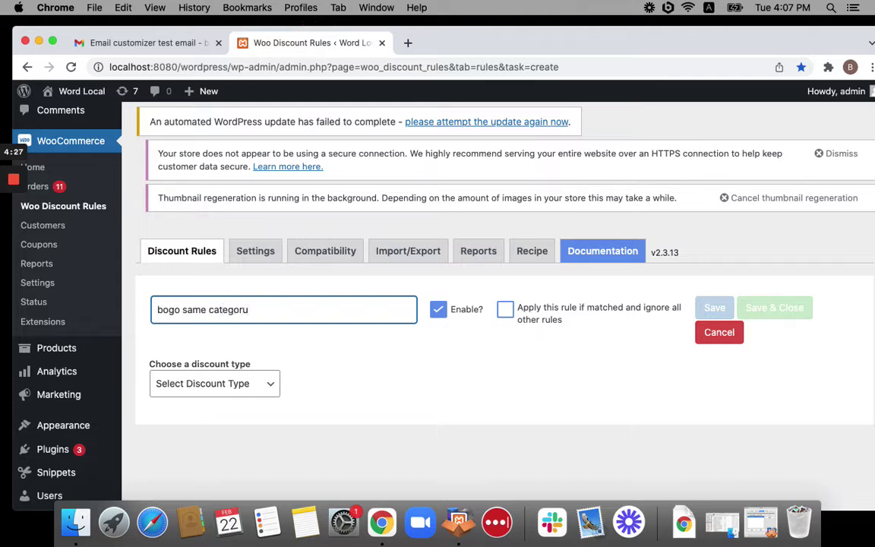
{"action": "scroll", "coordinate": [449, 332], "scroll_direction": "down", "scroll_amount": 3}
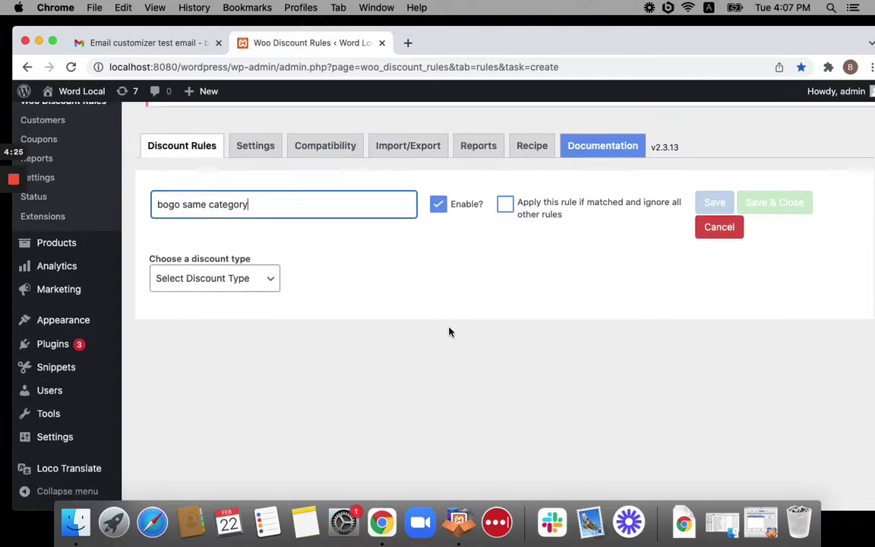
{"action": "left_click", "coordinate": [270, 283]}
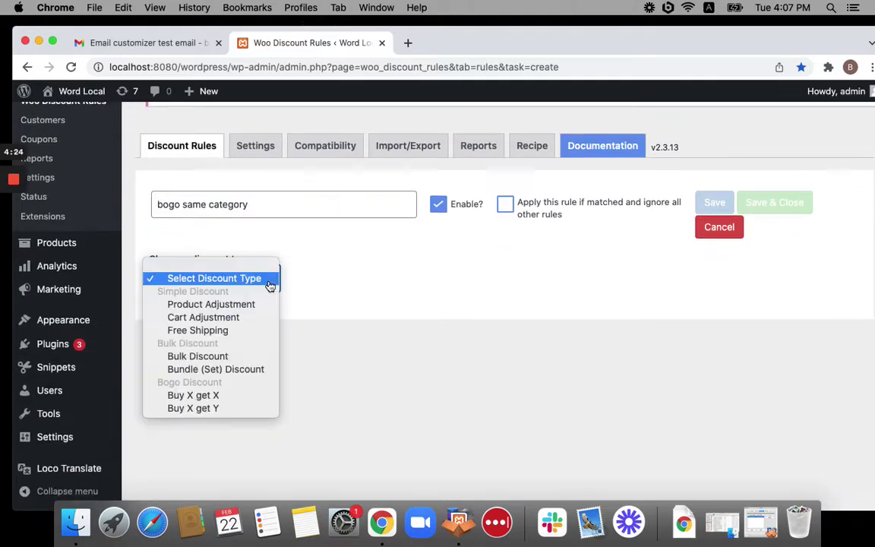
{"action": "left_click", "coordinate": [251, 411]}
{"action": "scroll", "coordinate": [479, 269], "scroll_direction": "down", "scroll_amount": 2}
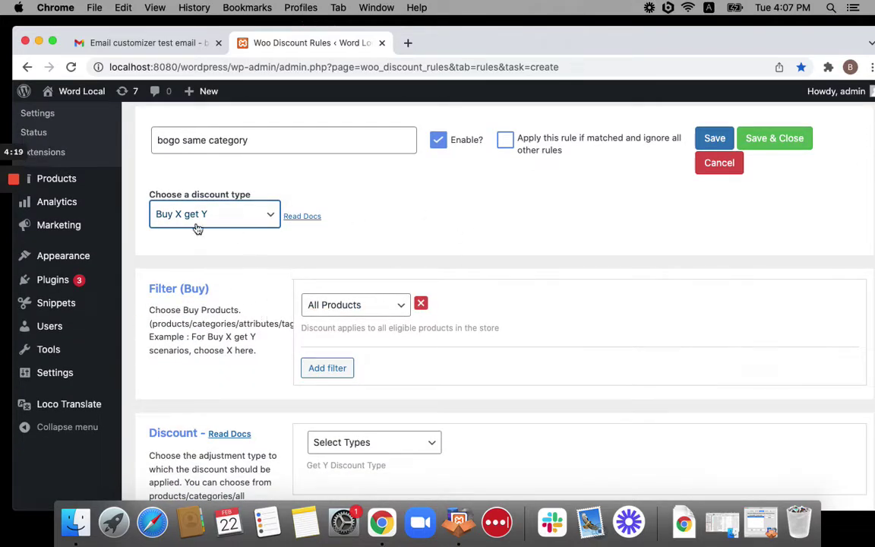
Step: Set the buy filter to Category, In List, with makeup selected
{"action": "left_click", "coordinate": [390, 308]}
{"action": "left_click", "coordinate": [384, 333]}
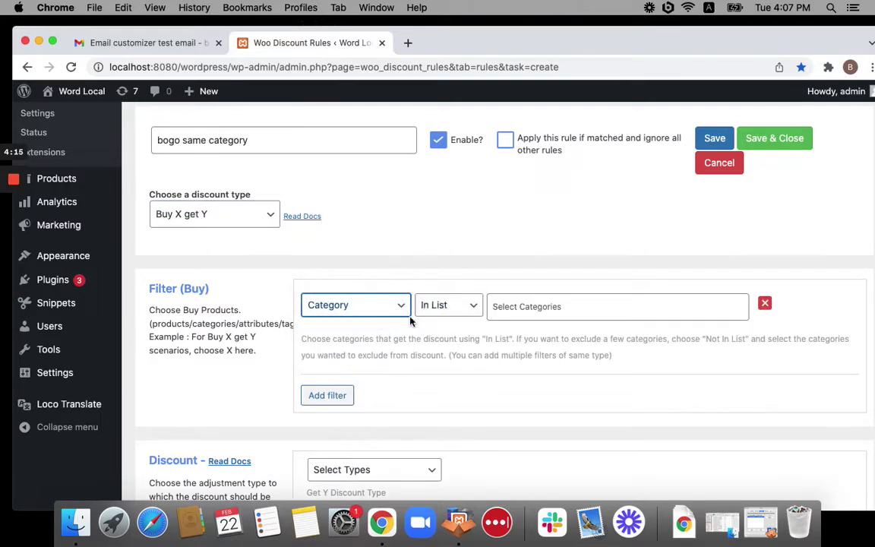
{"action": "left_click", "coordinate": [519, 306]}
{"action": "type", "text": "mak"}
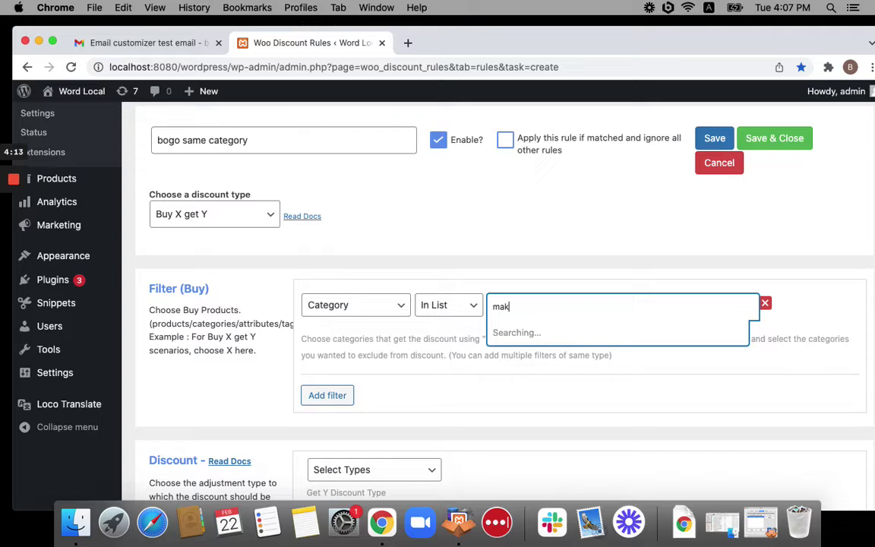
{"action": "type", "text": "eup"}
{"action": "left_click", "coordinate": [560, 337]}
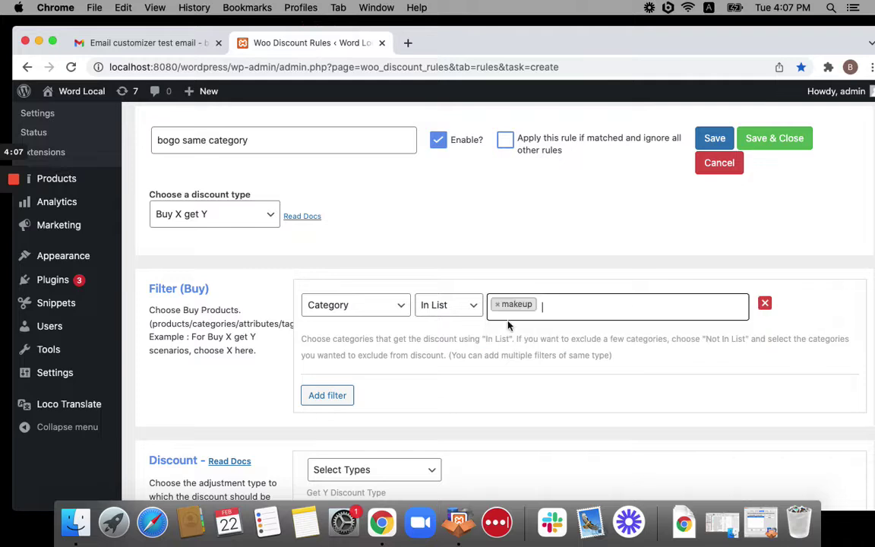
{"action": "scroll", "coordinate": [509, 325], "scroll_direction": "down", "scroll_amount": 3}
{"action": "scroll", "coordinate": [523, 374], "scroll_direction": "down", "scroll_amount": 1}
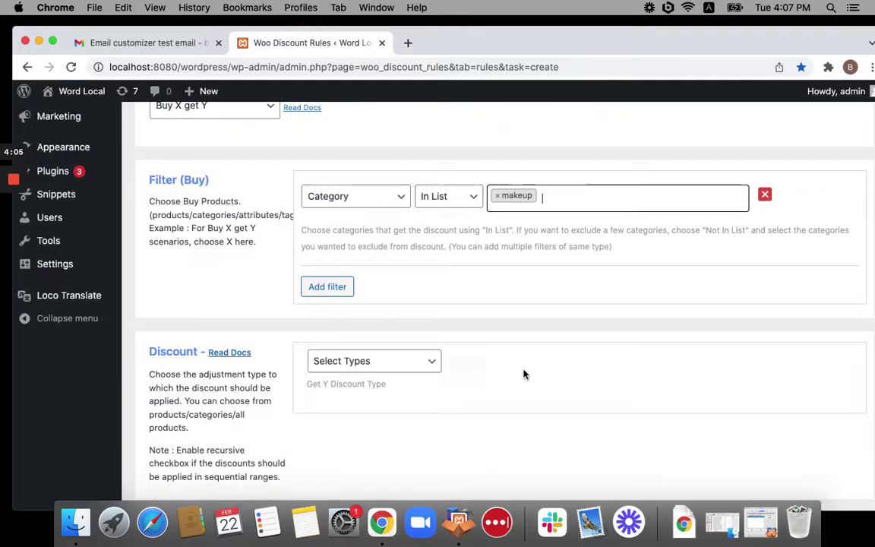
Step: Choose Buy X Get Y – Categories with minimum quantity 2 and no maximum quantity
{"action": "scroll", "coordinate": [524, 374], "scroll_direction": "down", "scroll_amount": 1}
{"action": "left_click", "coordinate": [432, 331]}
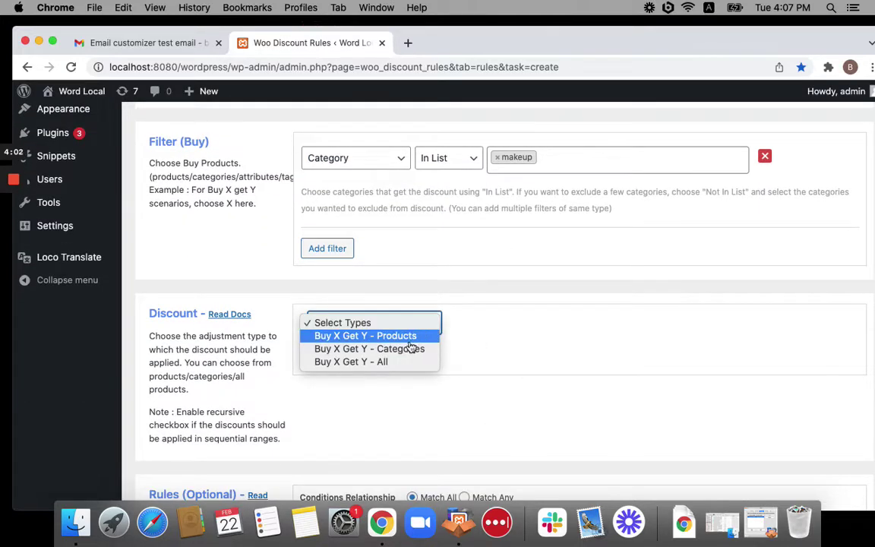
{"action": "left_click", "coordinate": [410, 349]}
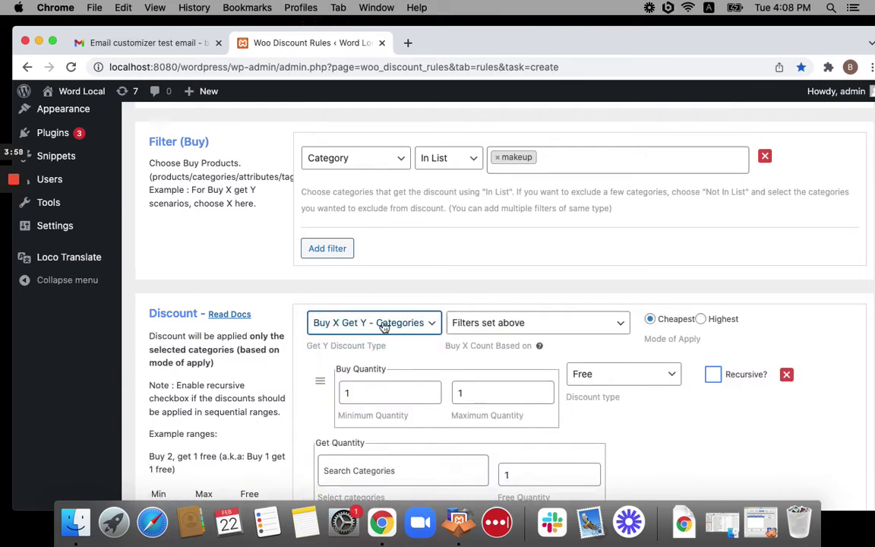
{"action": "scroll", "coordinate": [422, 340], "scroll_direction": "down", "scroll_amount": 2}
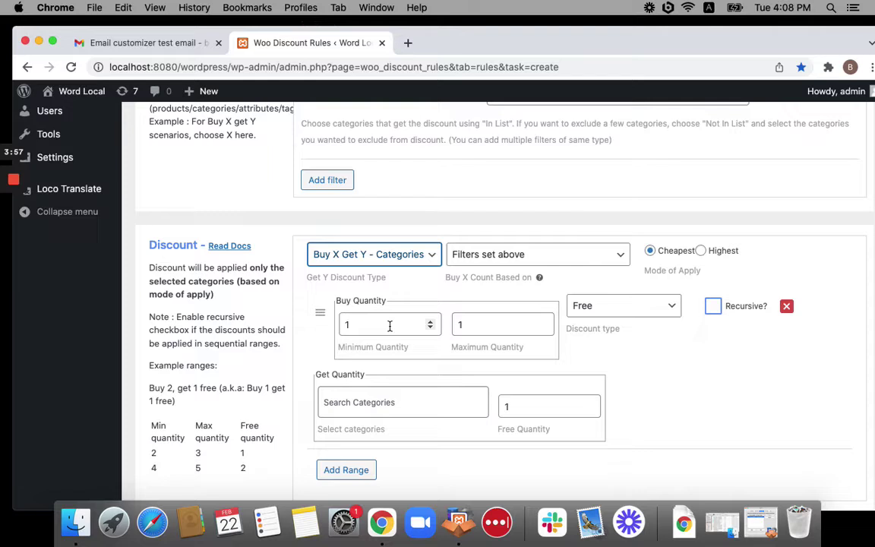
{"action": "double_click", "coordinate": [383, 323]}
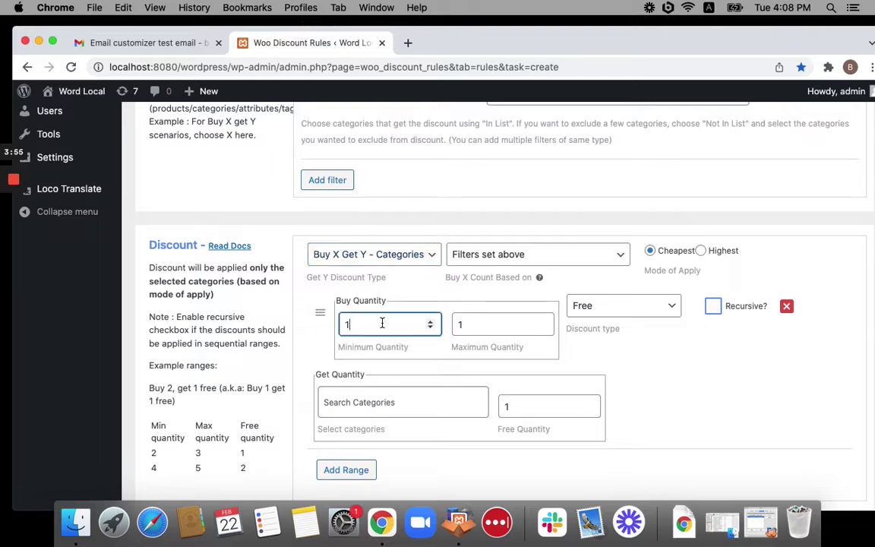
{"action": "key", "text": "BackSpace"}
{"action": "type", "text": "2"}
{"action": "left_click", "coordinate": [473, 325]}
{"action": "key", "text": "BackSpace"}
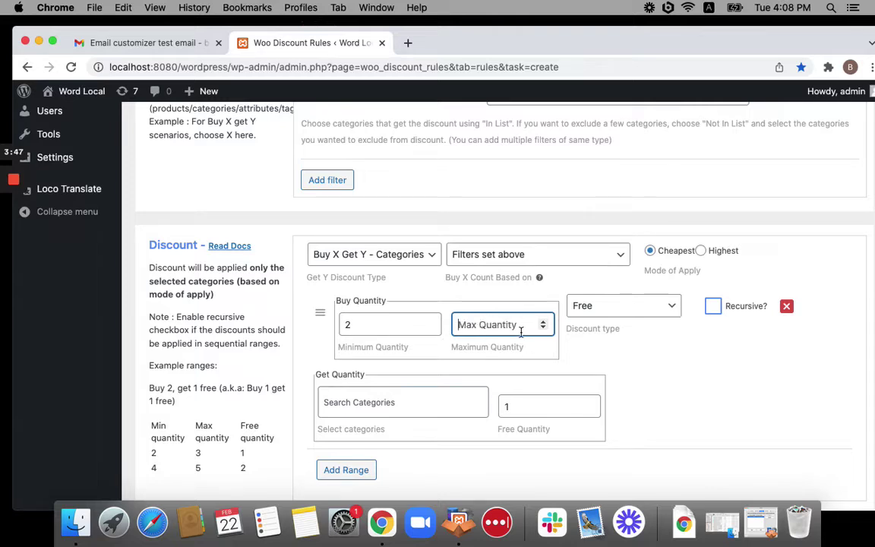
Step: Select makeup as the category for the free get-quantity item
{"action": "left_click", "coordinate": [434, 409]}
{"action": "type", "text": "ma"}
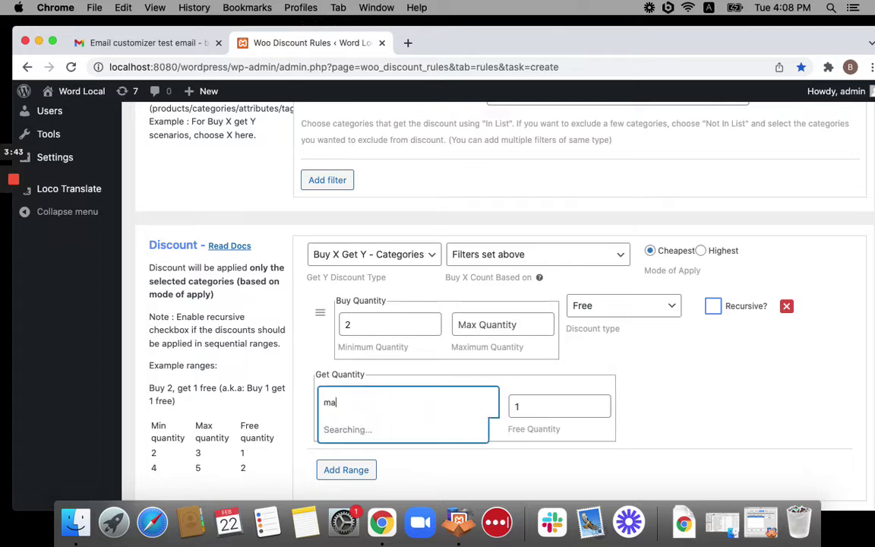
{"action": "type", "text": "ke"}
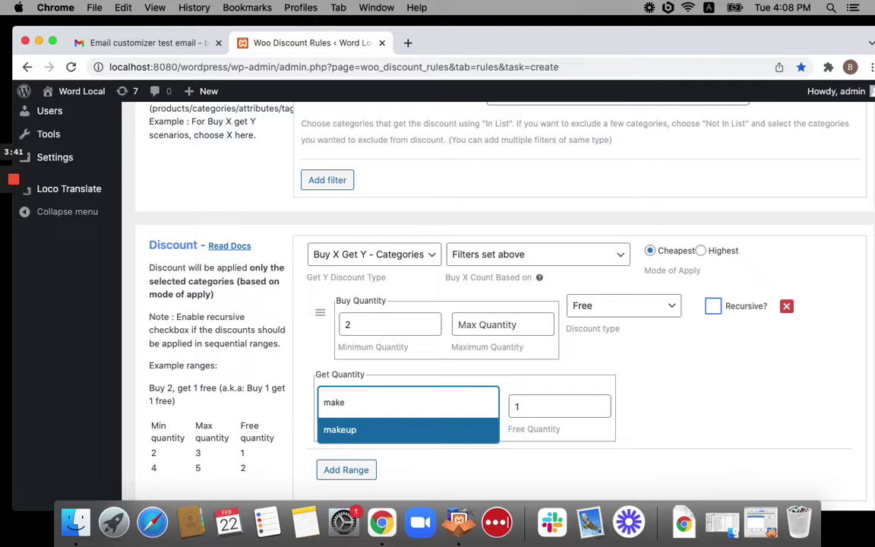
{"action": "left_click", "coordinate": [434, 430]}
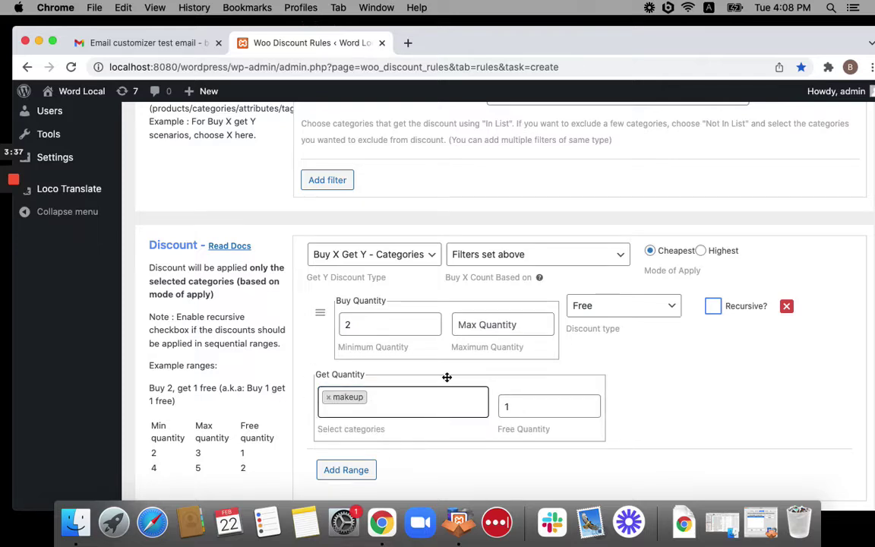
{"action": "scroll", "coordinate": [447, 377], "scroll_direction": "up", "scroll_amount": 3}
{"action": "scroll", "coordinate": [487, 213], "scroll_direction": "down", "scroll_amount": 4}
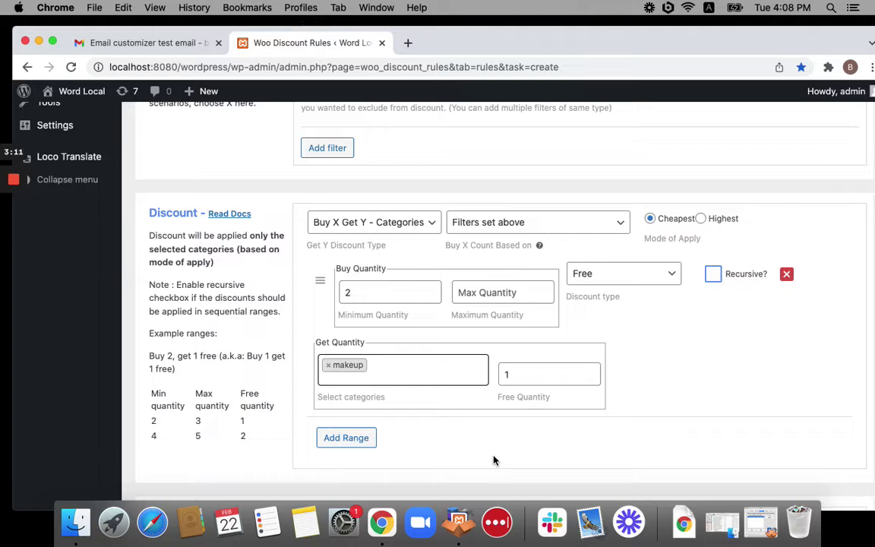
Step: Toggle the range's Recursive? option off and back on, leaving it recursive
{"action": "left_click", "coordinate": [713, 274]}
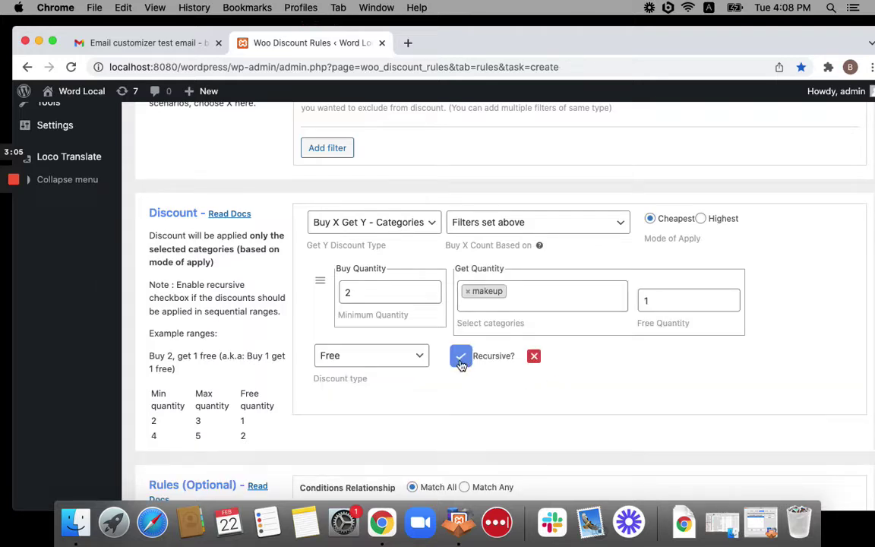
{"action": "left_click", "coordinate": [461, 362]}
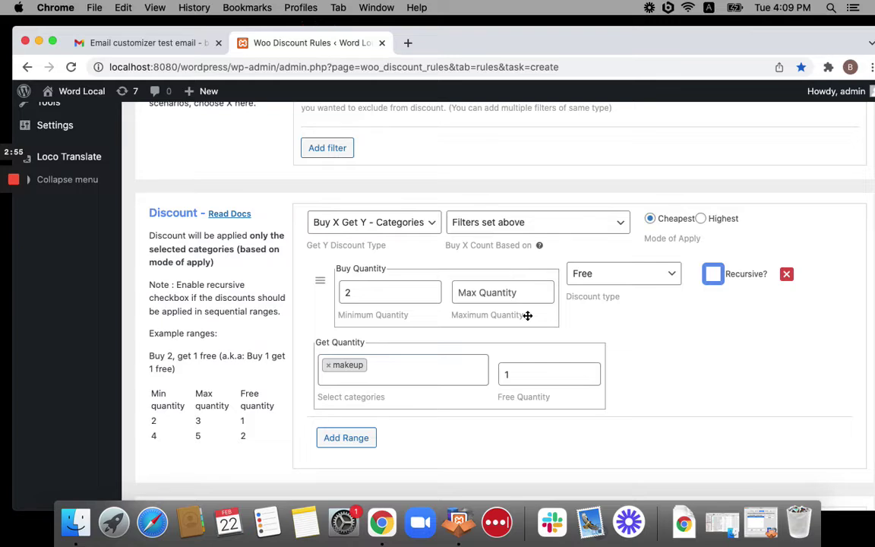
{"action": "left_click", "coordinate": [717, 277]}
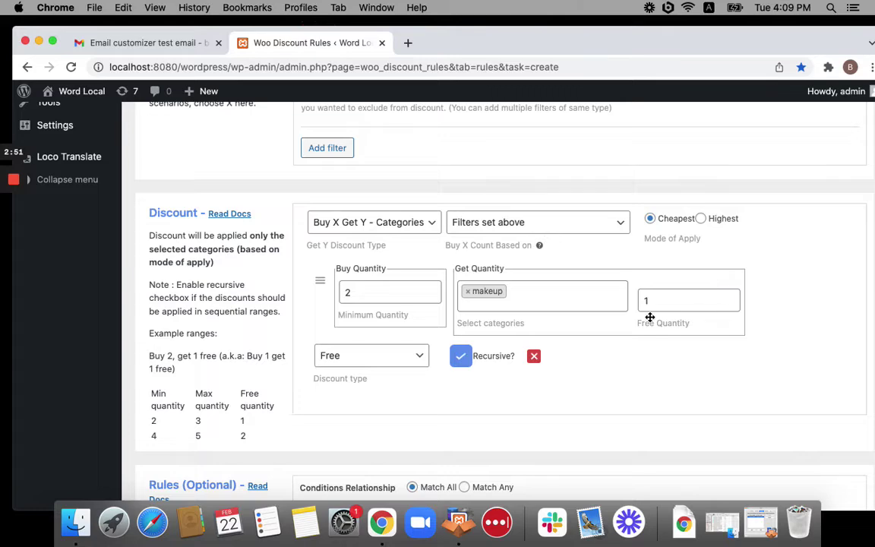
{"action": "scroll", "coordinate": [517, 367], "scroll_direction": "down", "scroll_amount": 3}
{"action": "scroll", "coordinate": [517, 367], "scroll_direction": "up", "scroll_amount": 3}
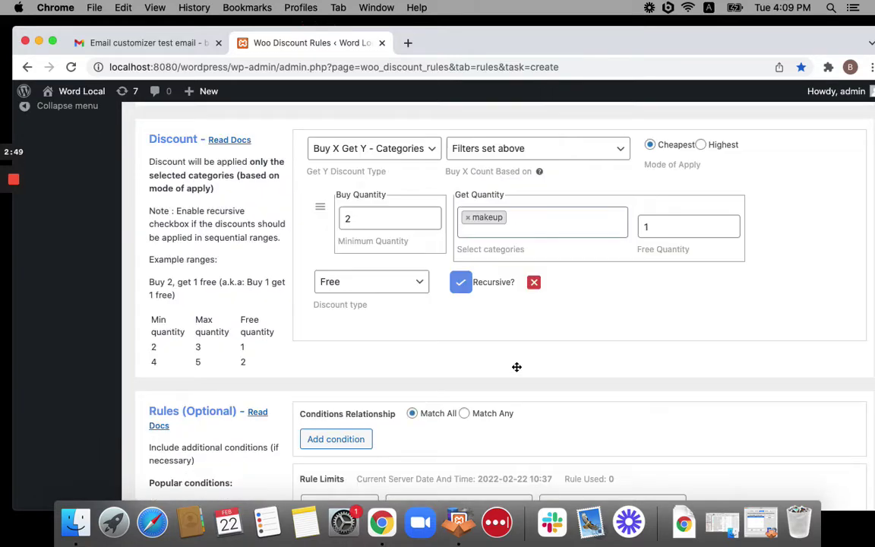
{"action": "scroll", "coordinate": [516, 367], "scroll_direction": "up", "scroll_amount": 2}
{"action": "scroll", "coordinate": [516, 367], "scroll_direction": "up", "scroll_amount": 3}
{"action": "scroll", "coordinate": [517, 367], "scroll_direction": "down", "scroll_amount": 5}
{"action": "scroll", "coordinate": [456, 387], "scroll_direction": "down", "scroll_amount": 2}
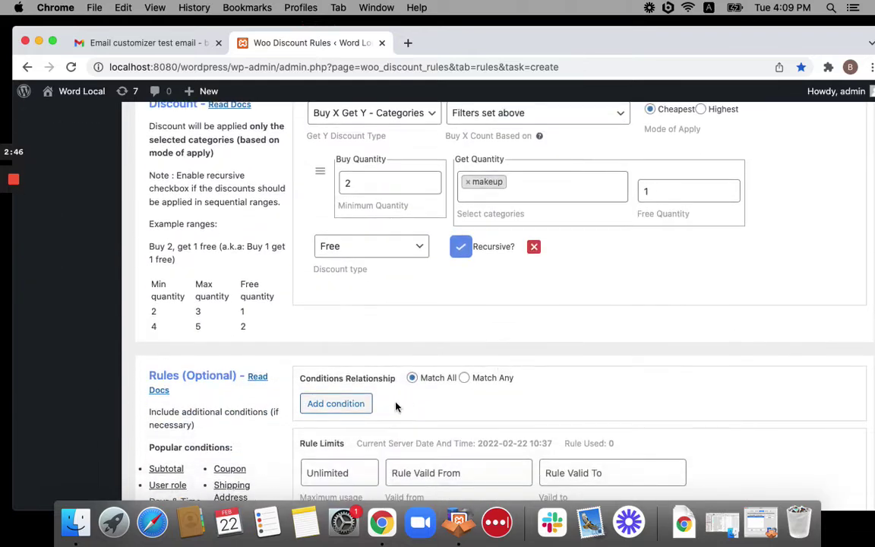
{"action": "left_click", "coordinate": [354, 411]}
{"action": "scroll", "coordinate": [553, 406], "scroll_direction": "down", "scroll_amount": 4}
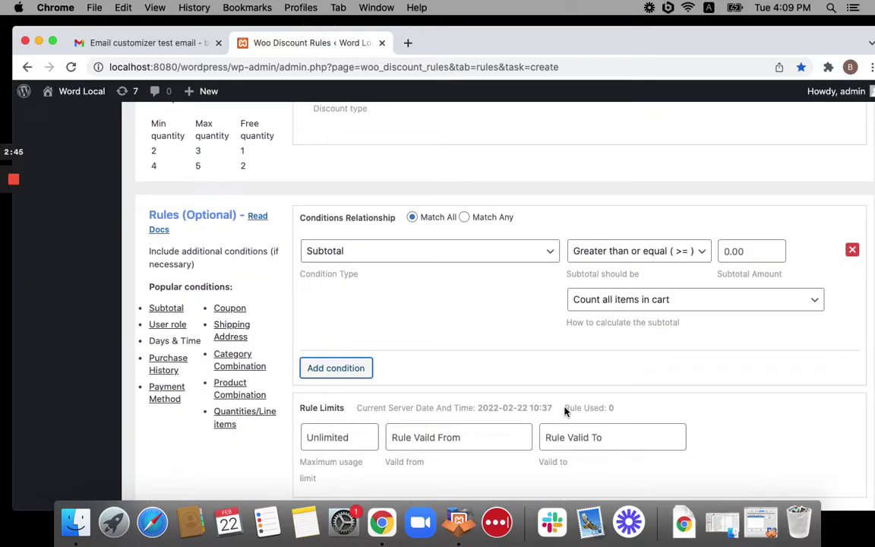
{"action": "scroll", "coordinate": [565, 411], "scroll_direction": "up", "scroll_amount": 3}
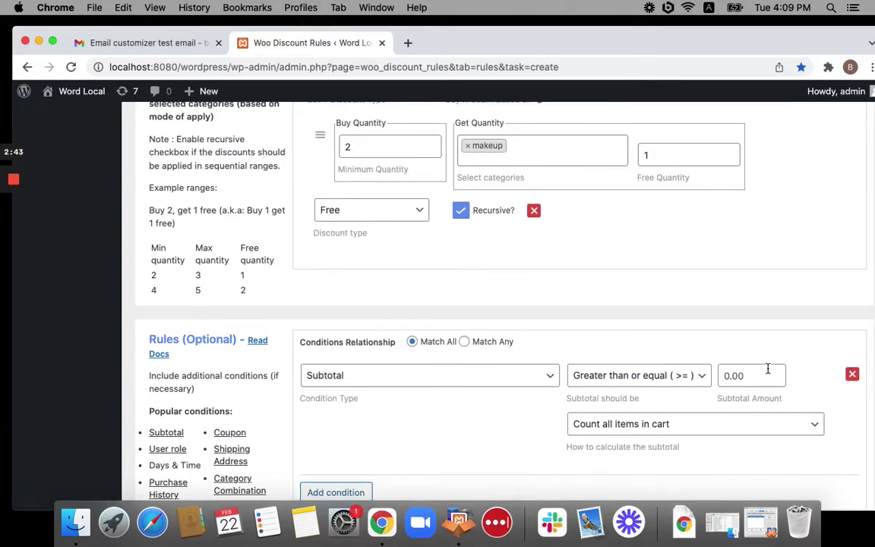
{"action": "left_click", "coordinate": [853, 375]}
{"action": "scroll", "coordinate": [629, 404], "scroll_direction": "up", "scroll_amount": 5}
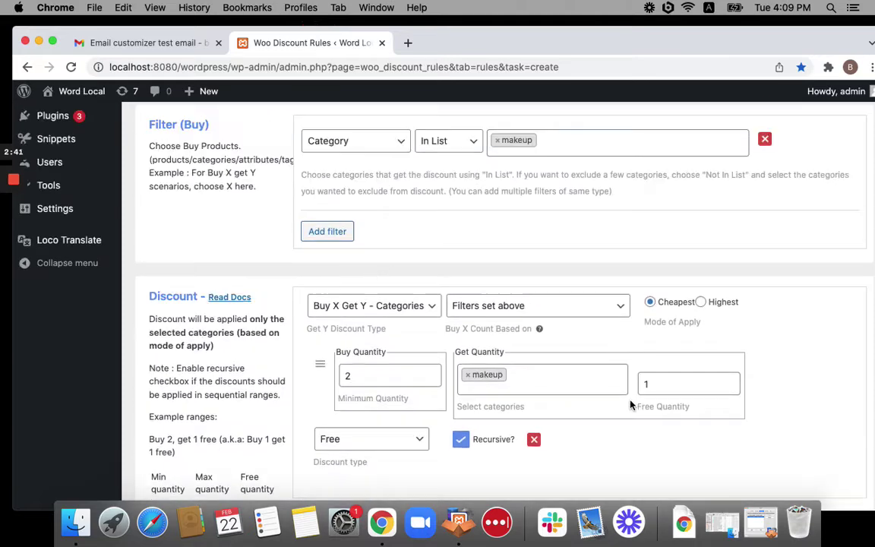
{"action": "scroll", "coordinate": [629, 404], "scroll_direction": "up", "scroll_amount": 2}
{"action": "scroll", "coordinate": [629, 405], "scroll_direction": "up", "scroll_amount": 2}
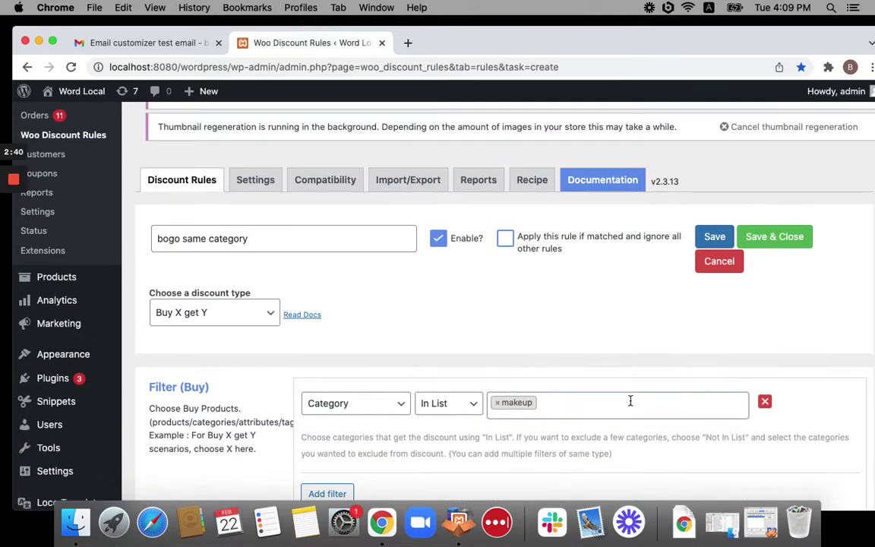
Step: Save the rule and open the Word Local storefront in a new tab
{"action": "left_click", "coordinate": [720, 239]}
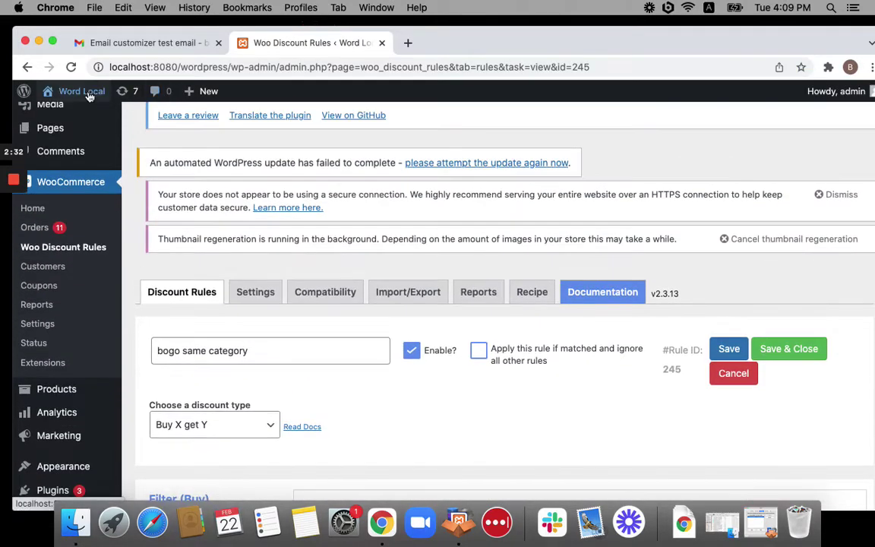
{"action": "right_click", "coordinate": [89, 91]}
{"action": "left_click", "coordinate": [107, 98]}
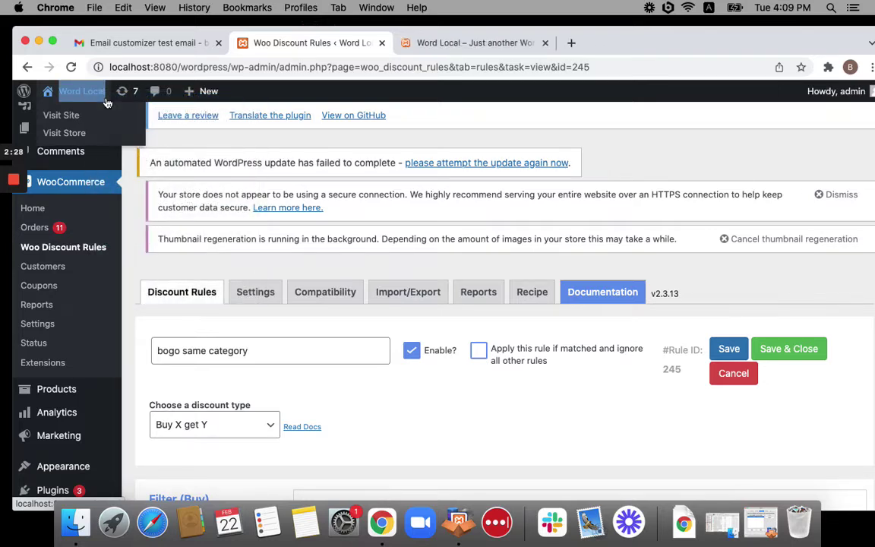
{"action": "left_click", "coordinate": [437, 47]}
Step: View the store cart's product table, where the lipstick is free
{"action": "left_click", "coordinate": [145, 216]}
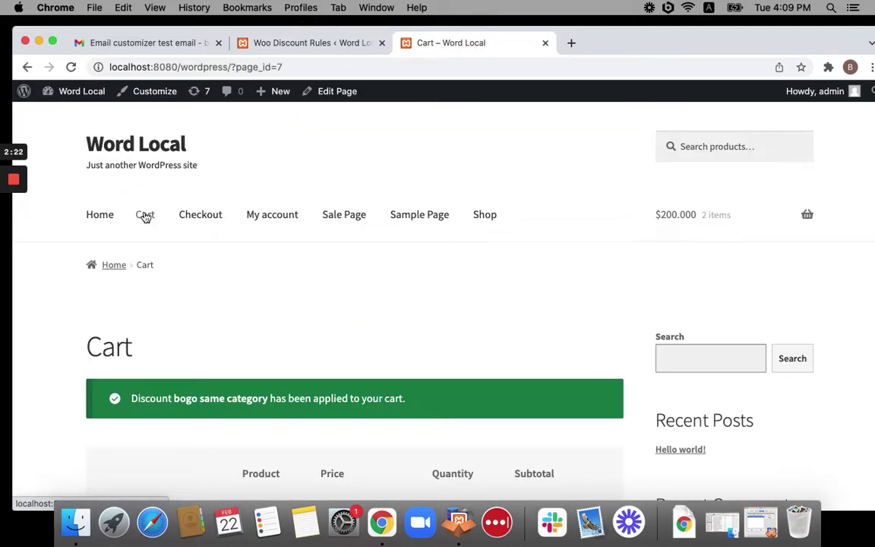
{"action": "scroll", "coordinate": [394, 298], "scroll_direction": "down", "scroll_amount": 2}
{"action": "scroll", "coordinate": [394, 298], "scroll_direction": "down", "scroll_amount": 4}
{"action": "scroll", "coordinate": [394, 298], "scroll_direction": "down", "scroll_amount": 1}
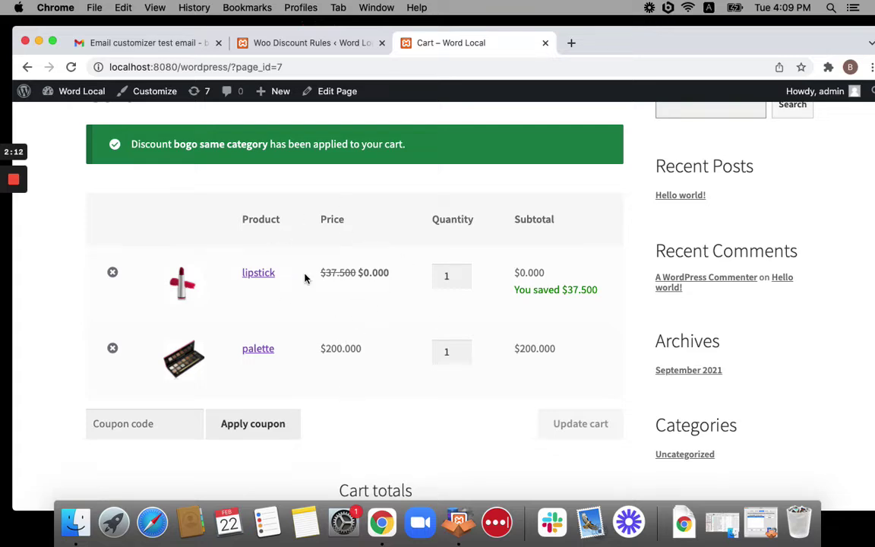
Step: Return to the rule editor's Discount section
{"action": "left_click", "coordinate": [303, 45]}
{"action": "scroll", "coordinate": [513, 276], "scroll_direction": "down", "scroll_amount": 5}
{"action": "scroll", "coordinate": [572, 314], "scroll_direction": "down", "scroll_amount": 3}
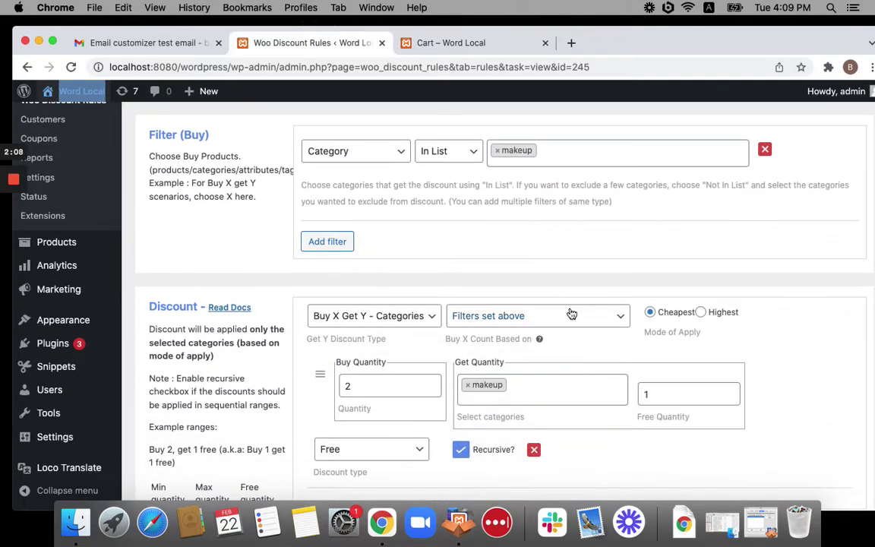
Step: Switch the apply mode to Highest, save, and reload the cart to compare
{"action": "left_click", "coordinate": [702, 312]}
{"action": "scroll", "coordinate": [691, 296], "scroll_direction": "up", "scroll_amount": 5}
{"action": "left_click", "coordinate": [730, 223]}
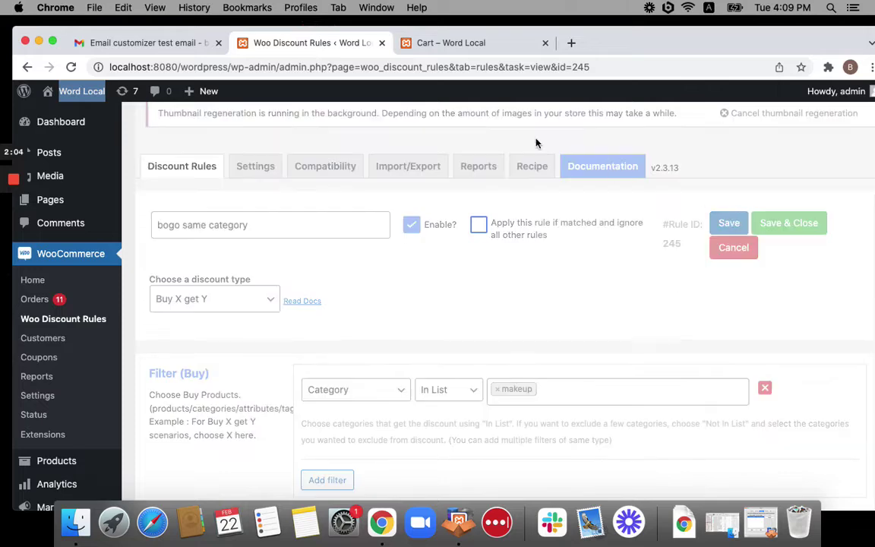
{"action": "left_click", "coordinate": [455, 44]}
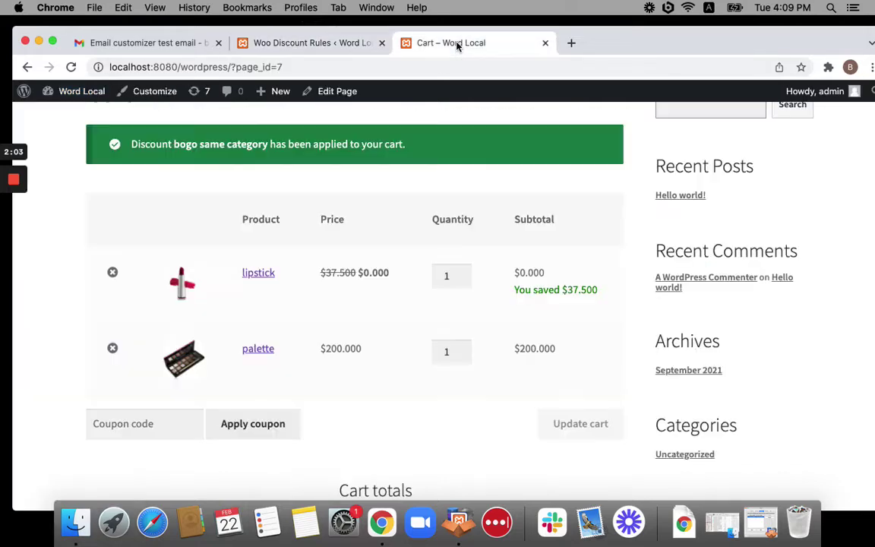
{"action": "left_click", "coordinate": [70, 67]}
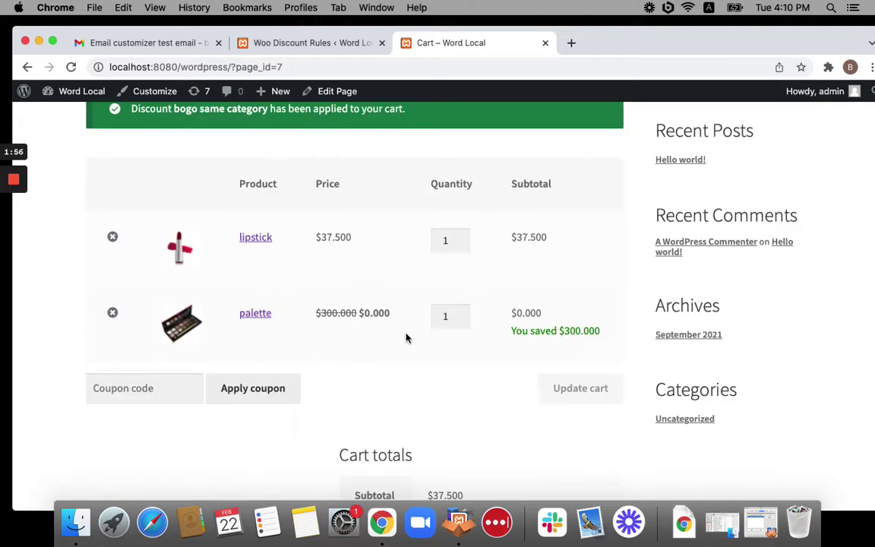
Step: Set the rule's apply mode back to Cheapest and save it
{"action": "left_click", "coordinate": [332, 50]}
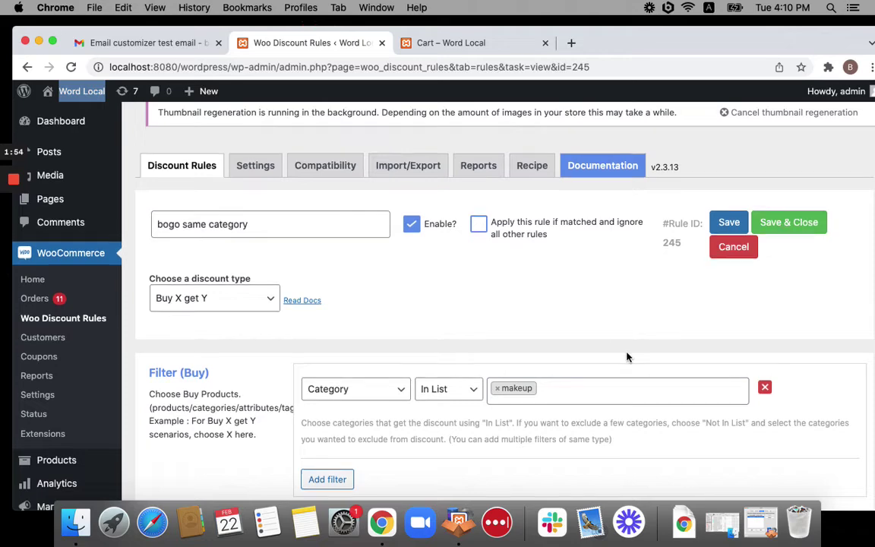
{"action": "scroll", "coordinate": [629, 357], "scroll_direction": "down", "scroll_amount": 3}
{"action": "left_click", "coordinate": [651, 405]}
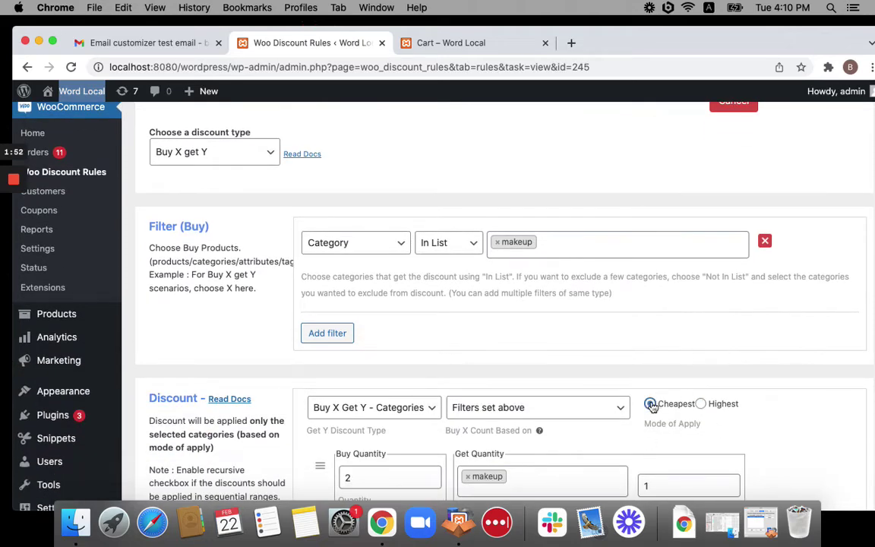
{"action": "scroll", "coordinate": [669, 288], "scroll_direction": "up", "scroll_amount": 4}
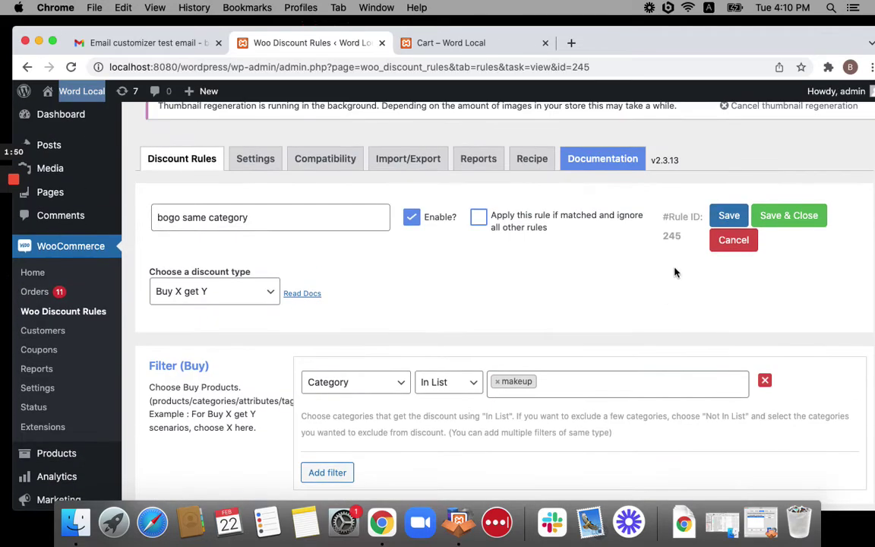
{"action": "left_click", "coordinate": [729, 215]}
{"action": "scroll", "coordinate": [571, 304], "scroll_direction": "down", "scroll_amount": 2}
{"action": "scroll", "coordinate": [571, 305], "scroll_direction": "down", "scroll_amount": 4}
{"action": "scroll", "coordinate": [571, 305], "scroll_direction": "down", "scroll_amount": 2}
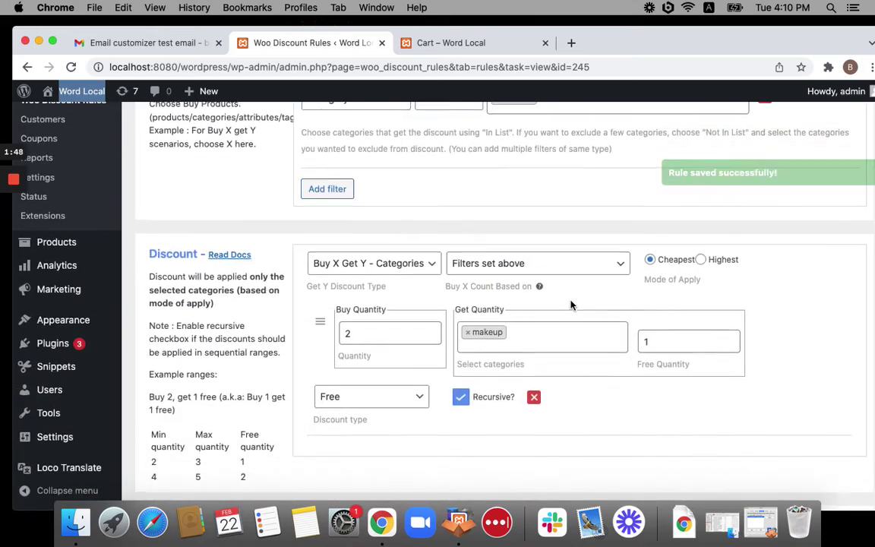
Step: In the refreshed cart, raise lipstick and palette to 2 each and update the cart
{"action": "left_click", "coordinate": [451, 43]}
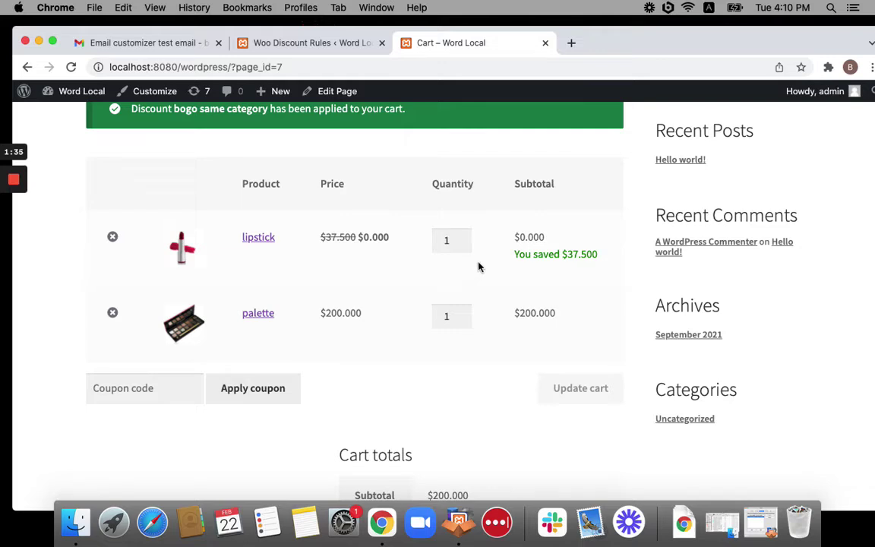
{"action": "left_click", "coordinate": [463, 237]}
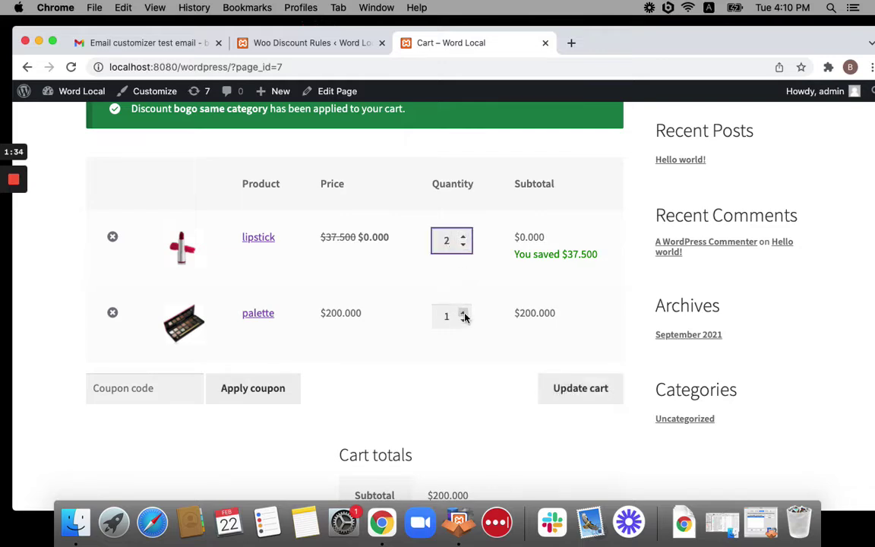
{"action": "left_click", "coordinate": [464, 313]}
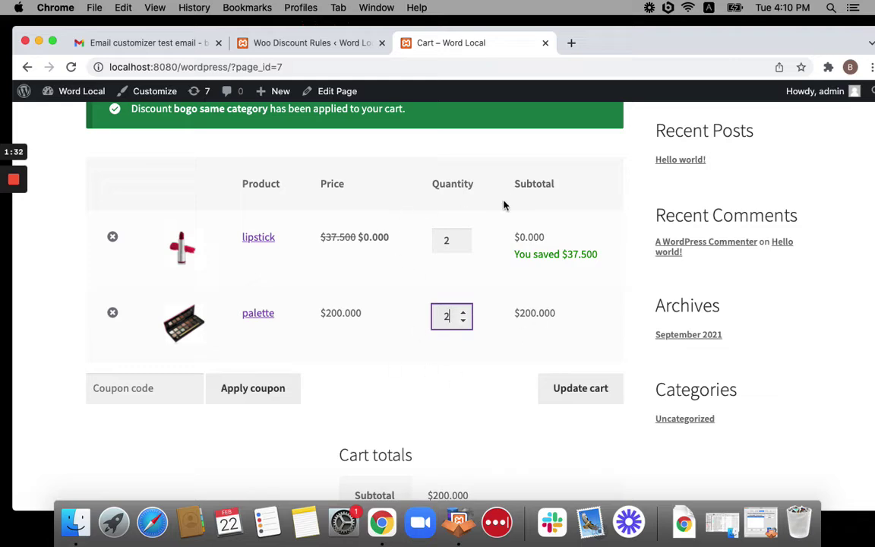
{"action": "left_click", "coordinate": [600, 395]}
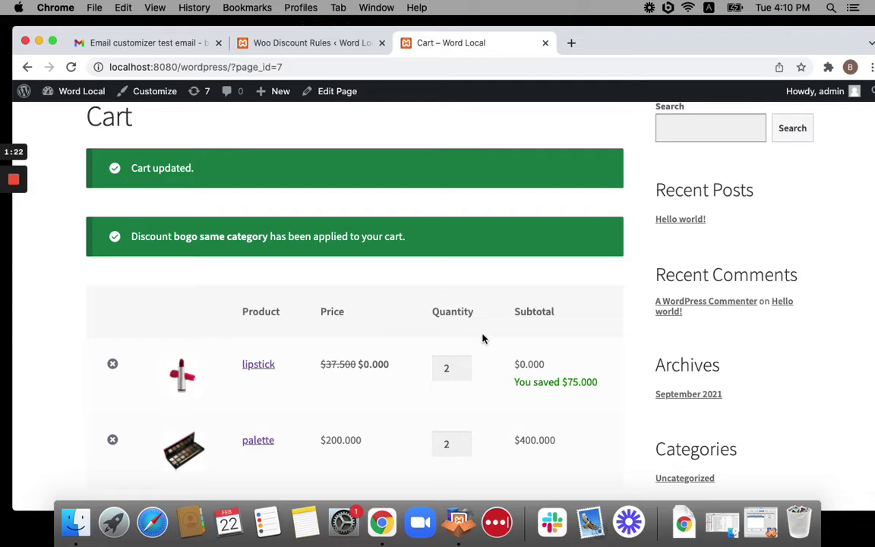
{"action": "scroll", "coordinate": [559, 378], "scroll_direction": "down", "scroll_amount": 3}
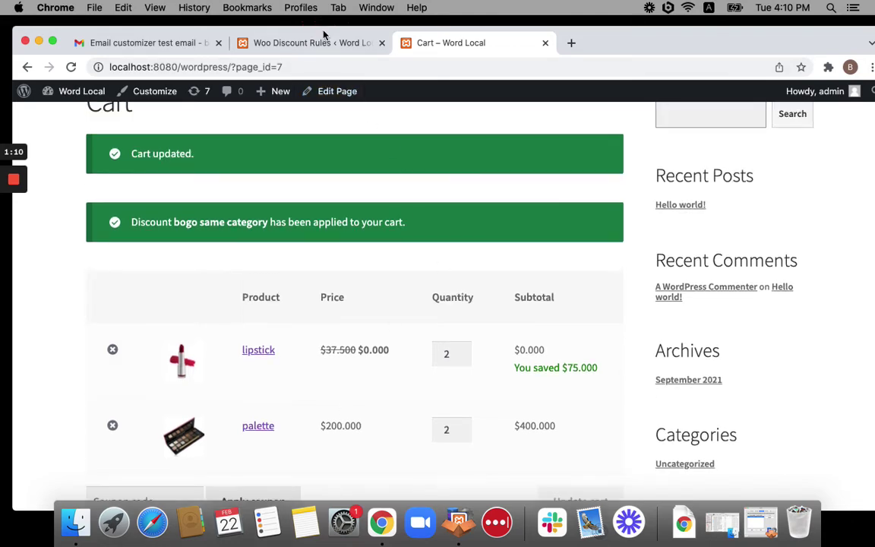
Step: Change the free item to a 10% percentage discount and save the rule
{"action": "left_click", "coordinate": [318, 43]}
{"action": "scroll", "coordinate": [460, 312], "scroll_direction": "down", "scroll_amount": 2}
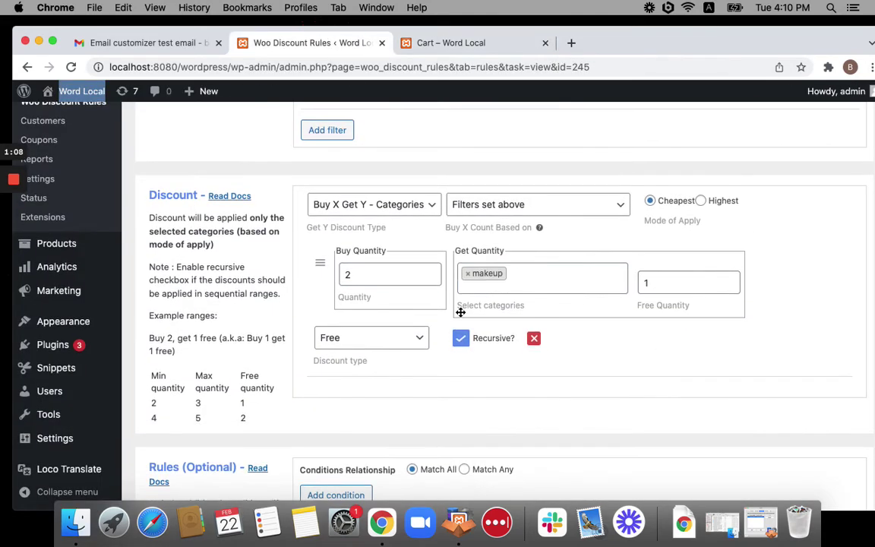
{"action": "scroll", "coordinate": [460, 312], "scroll_direction": "up", "scroll_amount": 1}
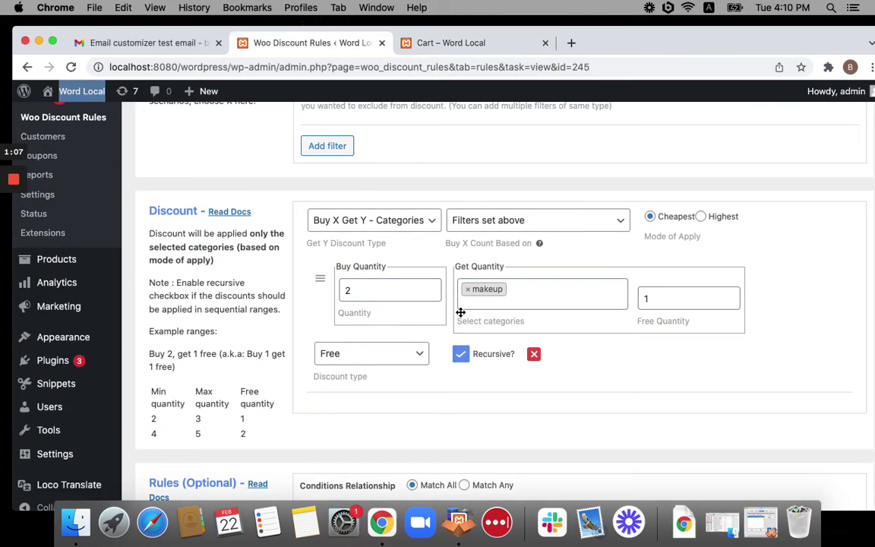
{"action": "left_click", "coordinate": [419, 357]}
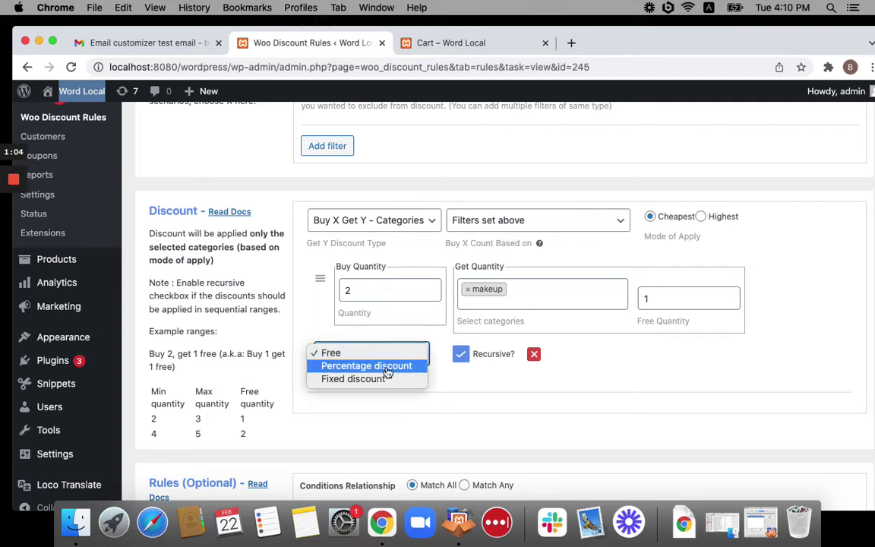
{"action": "left_click", "coordinate": [387, 371]}
{"action": "left_click", "coordinate": [467, 353]}
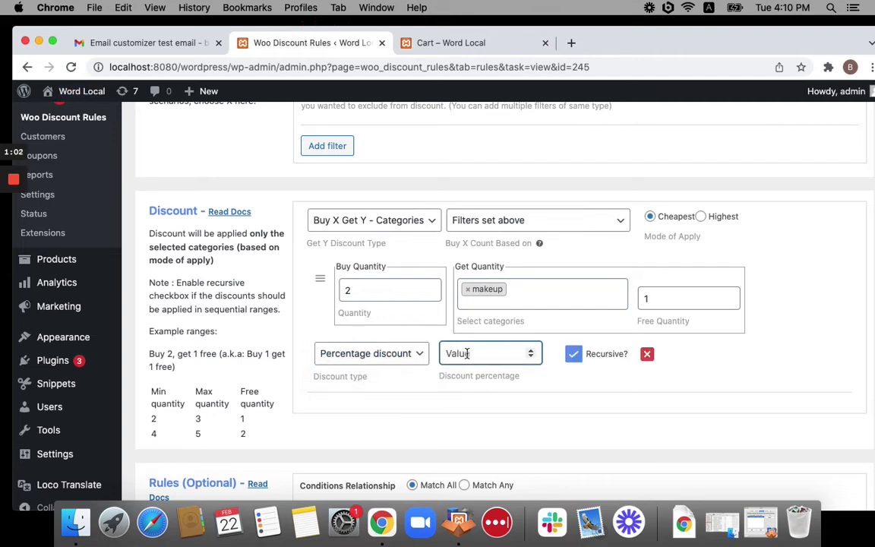
{"action": "type", "text": "10"}
{"action": "scroll", "coordinate": [617, 419], "scroll_direction": "up", "scroll_amount": 5}
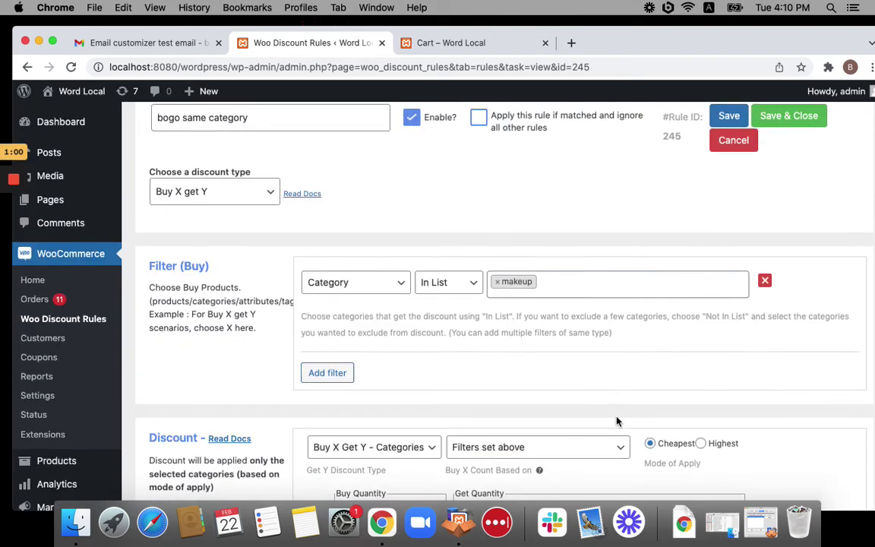
{"action": "scroll", "coordinate": [616, 420], "scroll_direction": "up", "scroll_amount": 3}
{"action": "key", "text": "Return"}
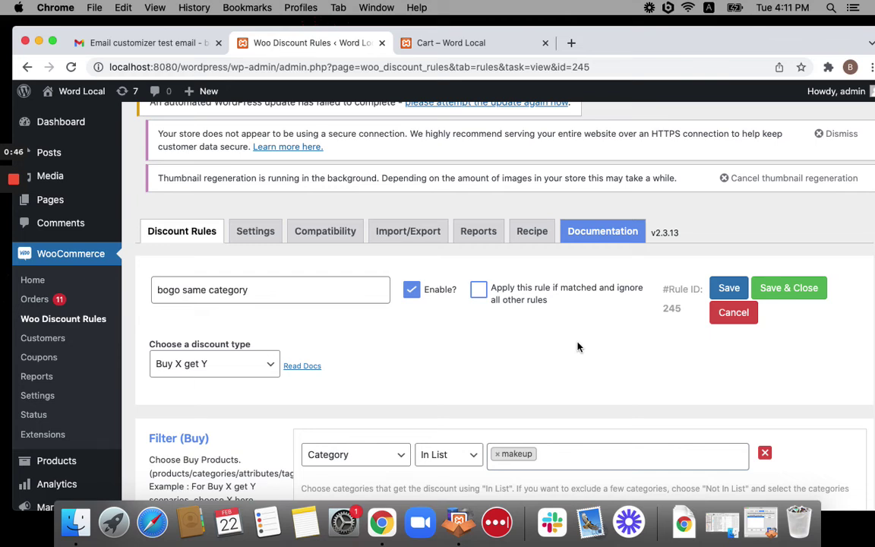
Step: Reload the cart to confirm the lipstick shows 10% off at $33.750
{"action": "left_click", "coordinate": [427, 38]}
{"action": "scroll", "coordinate": [436, 274], "scroll_direction": "down", "scroll_amount": 1}
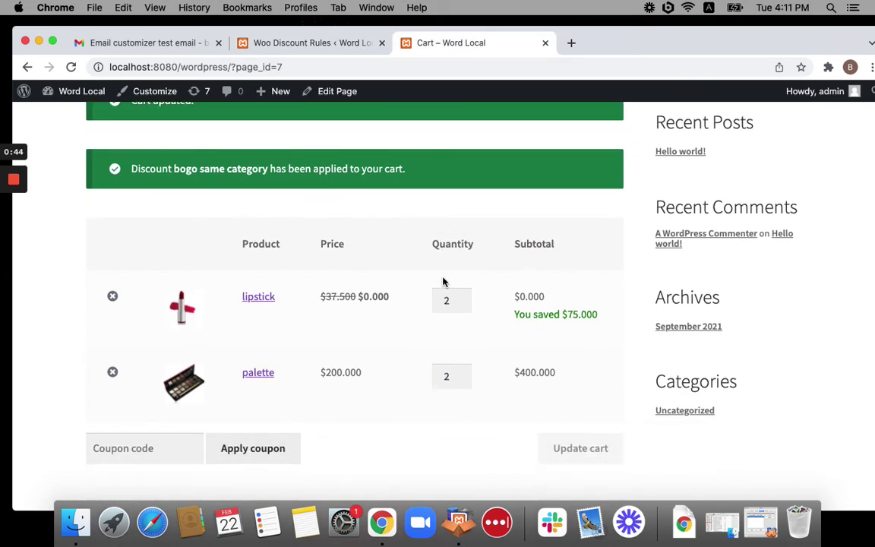
{"action": "left_click", "coordinate": [71, 67]}
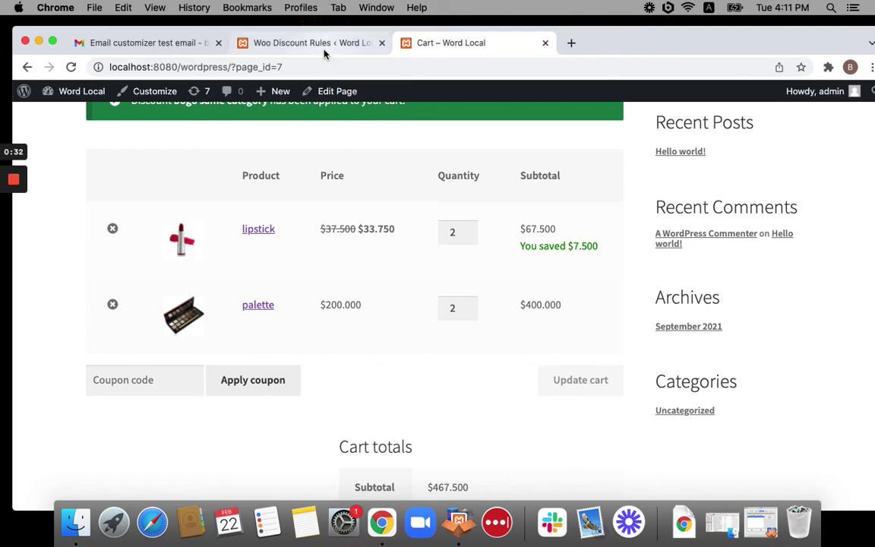
Step: Return to the bogo same category rule editor and review the rule
{"action": "left_click", "coordinate": [290, 44]}
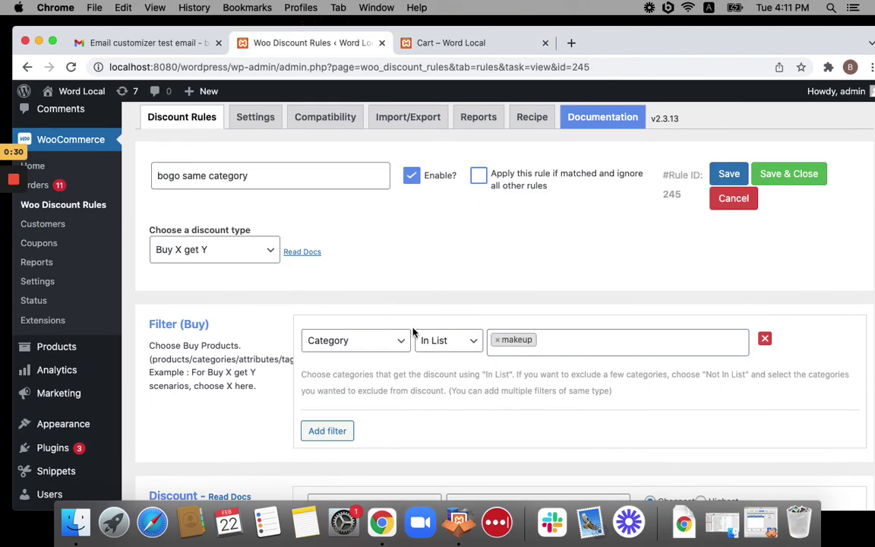
{"action": "scroll", "coordinate": [413, 332], "scroll_direction": "down", "scroll_amount": 5}
{"action": "scroll", "coordinate": [414, 332], "scroll_direction": "down", "scroll_amount": 5}
{"action": "scroll", "coordinate": [413, 332], "scroll_direction": "up", "scroll_amount": 1}
{"action": "scroll", "coordinate": [413, 330], "scroll_direction": "up", "scroll_amount": 4}
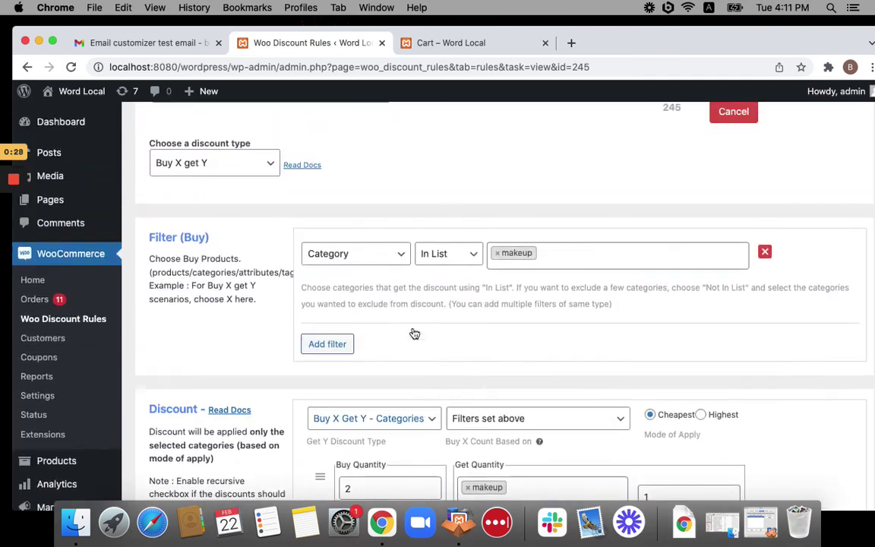